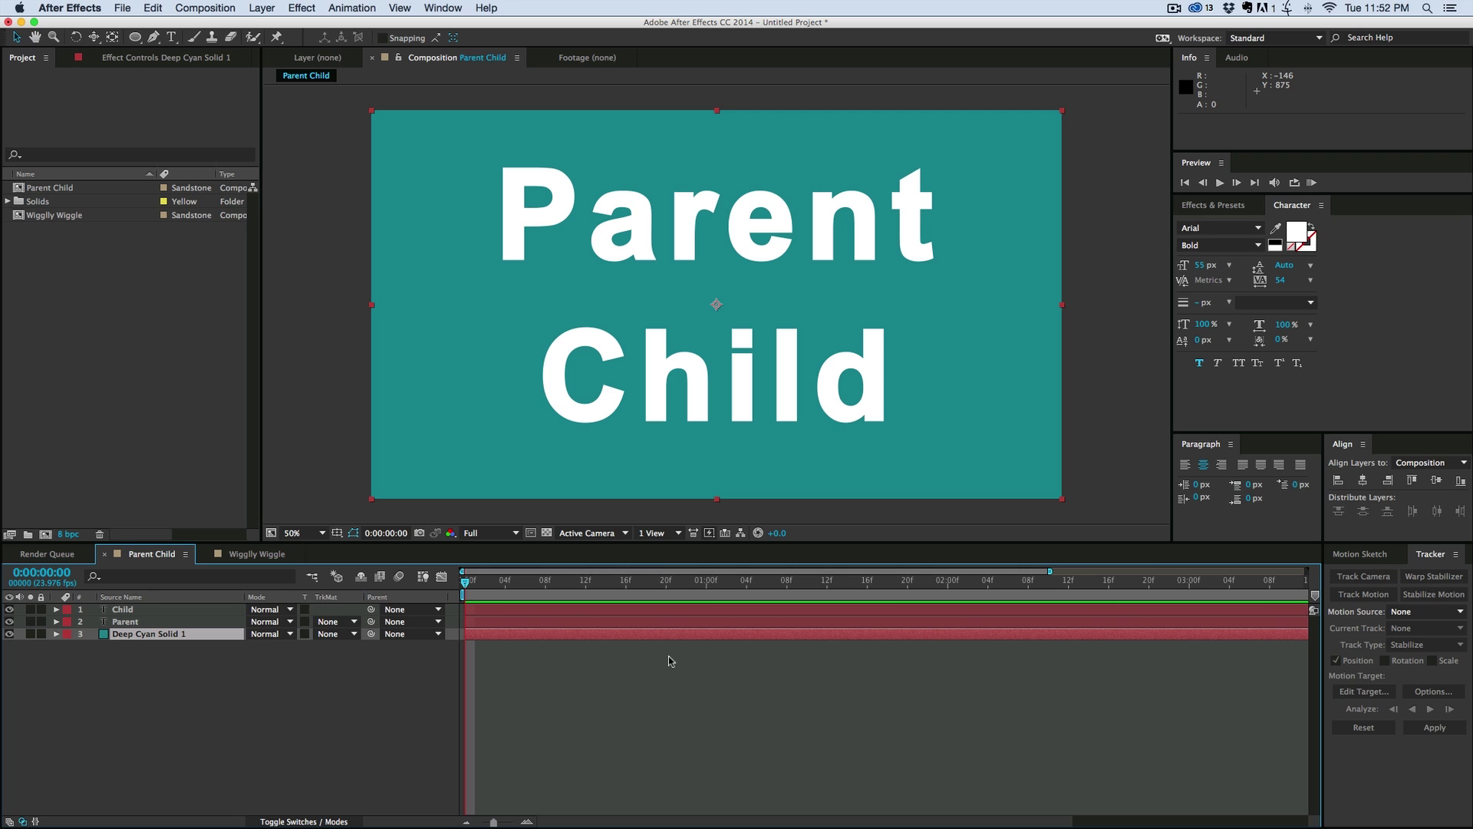
- Select the Child text layer in the Parent Child composition timeline
left_click(127, 609)
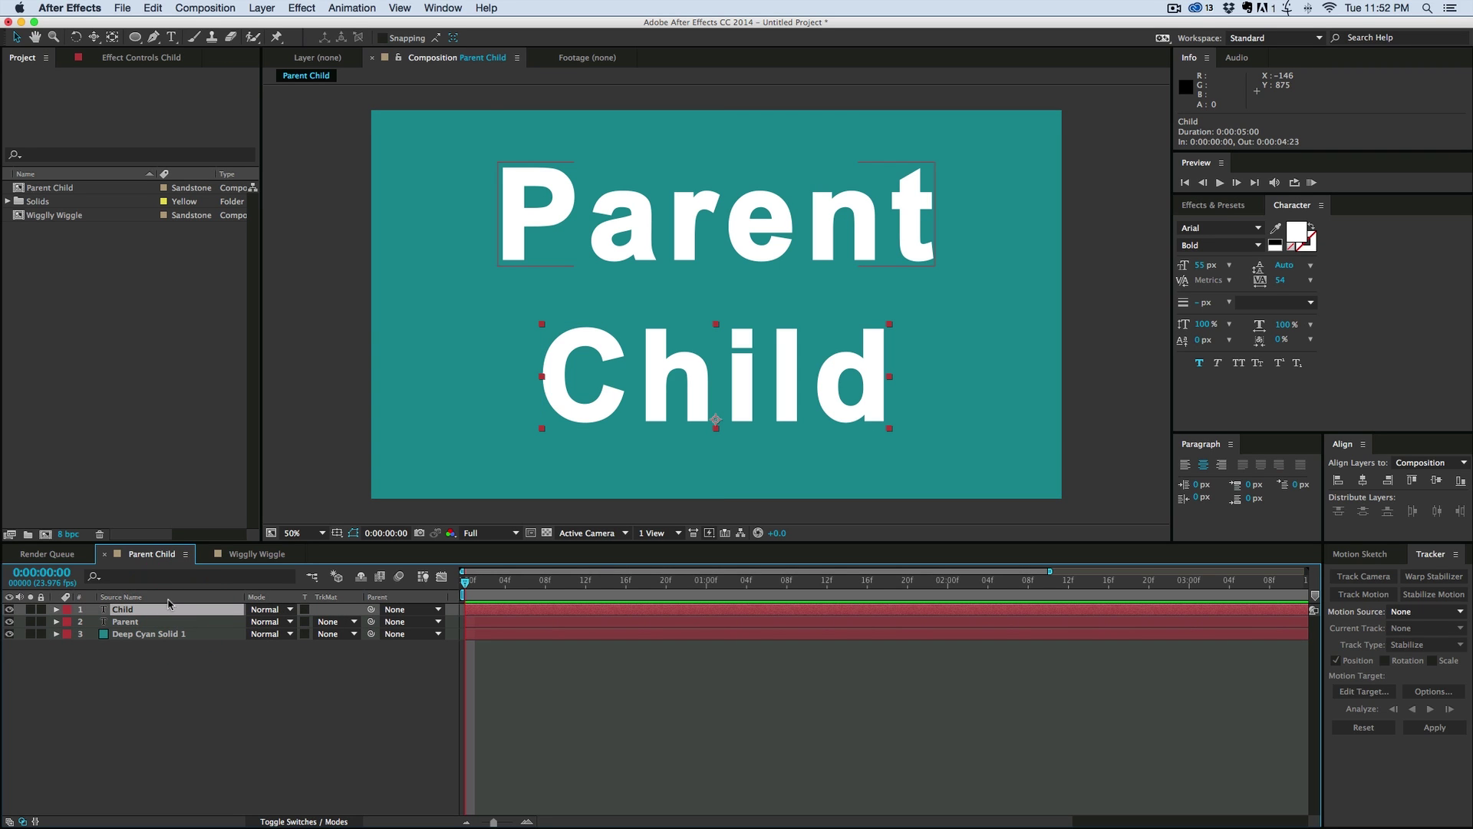
- Parent the Child text layer to the Parent layer using the pick whip
left_click(150, 661)
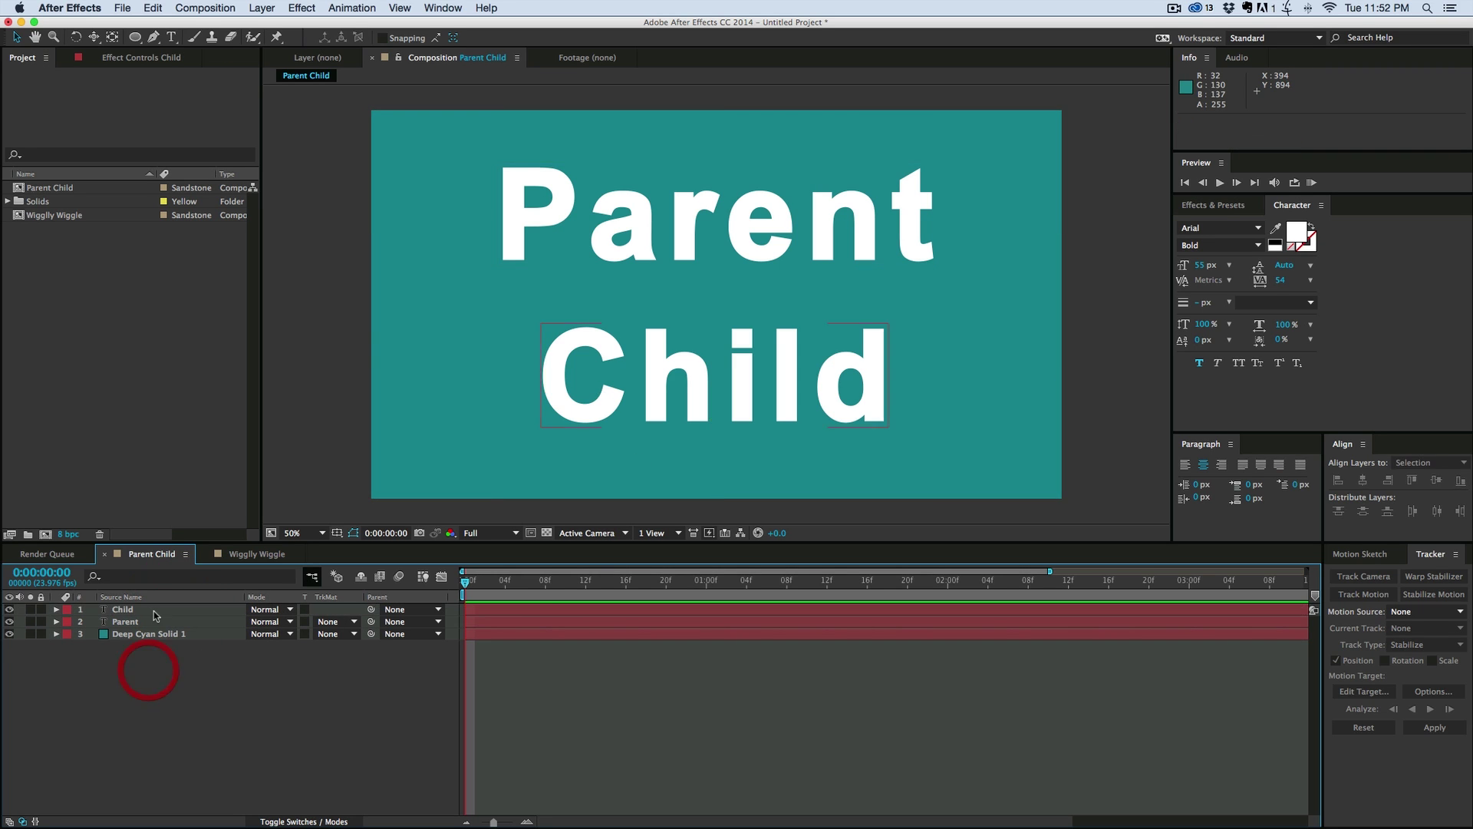
left_click(138, 609)
left_click_drag(373, 609, 139, 623)
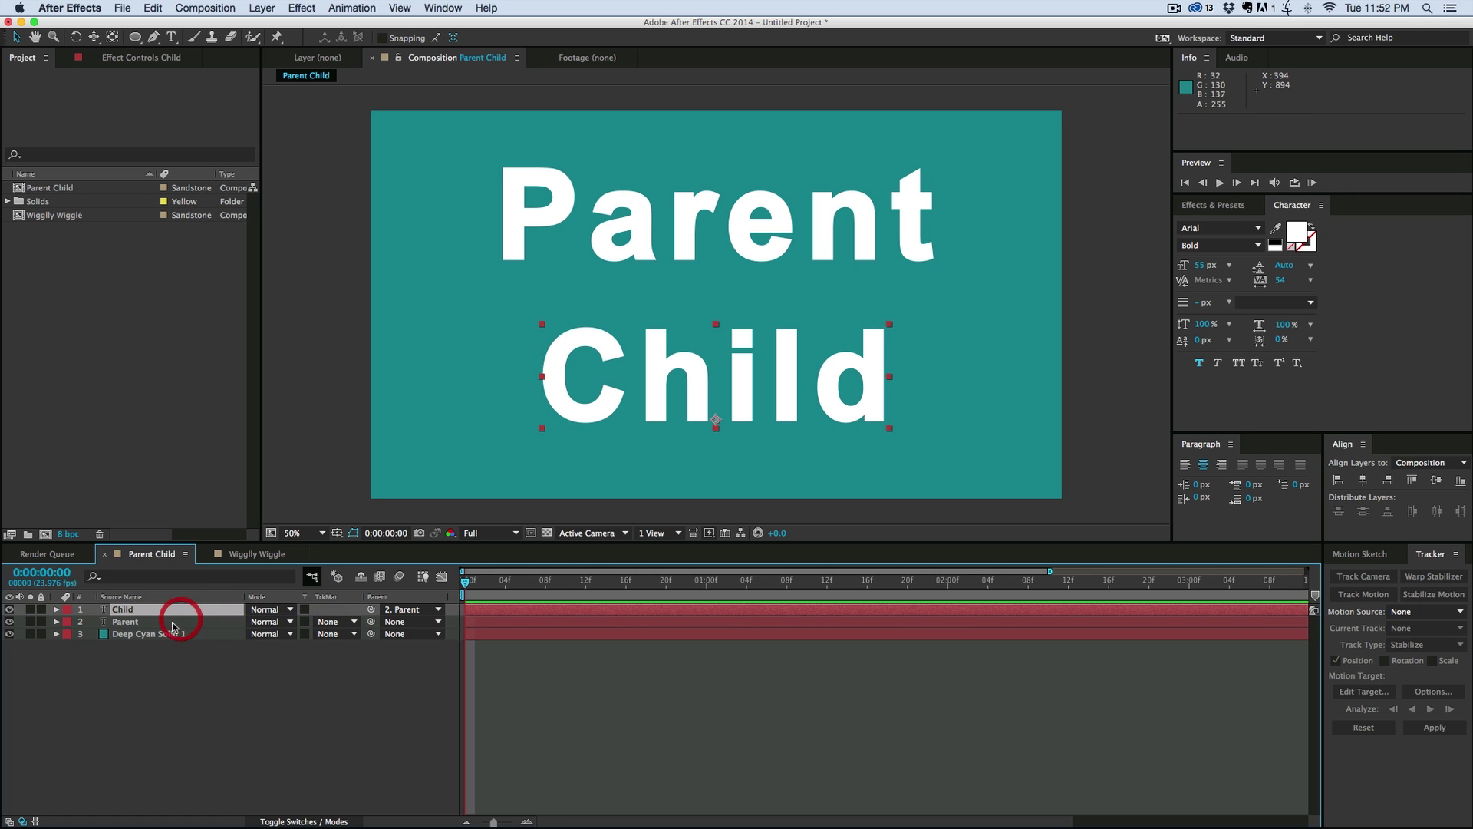
- Show both layers' Rotation, test-rotate Parent and Child, and undo the Child rotation
left_click(126, 621)
key("r")
mouse_move(270, 635)
left_mouse_down()
mouse_move(202, 624)
mouse_move(270, 634)
left_mouse_up()
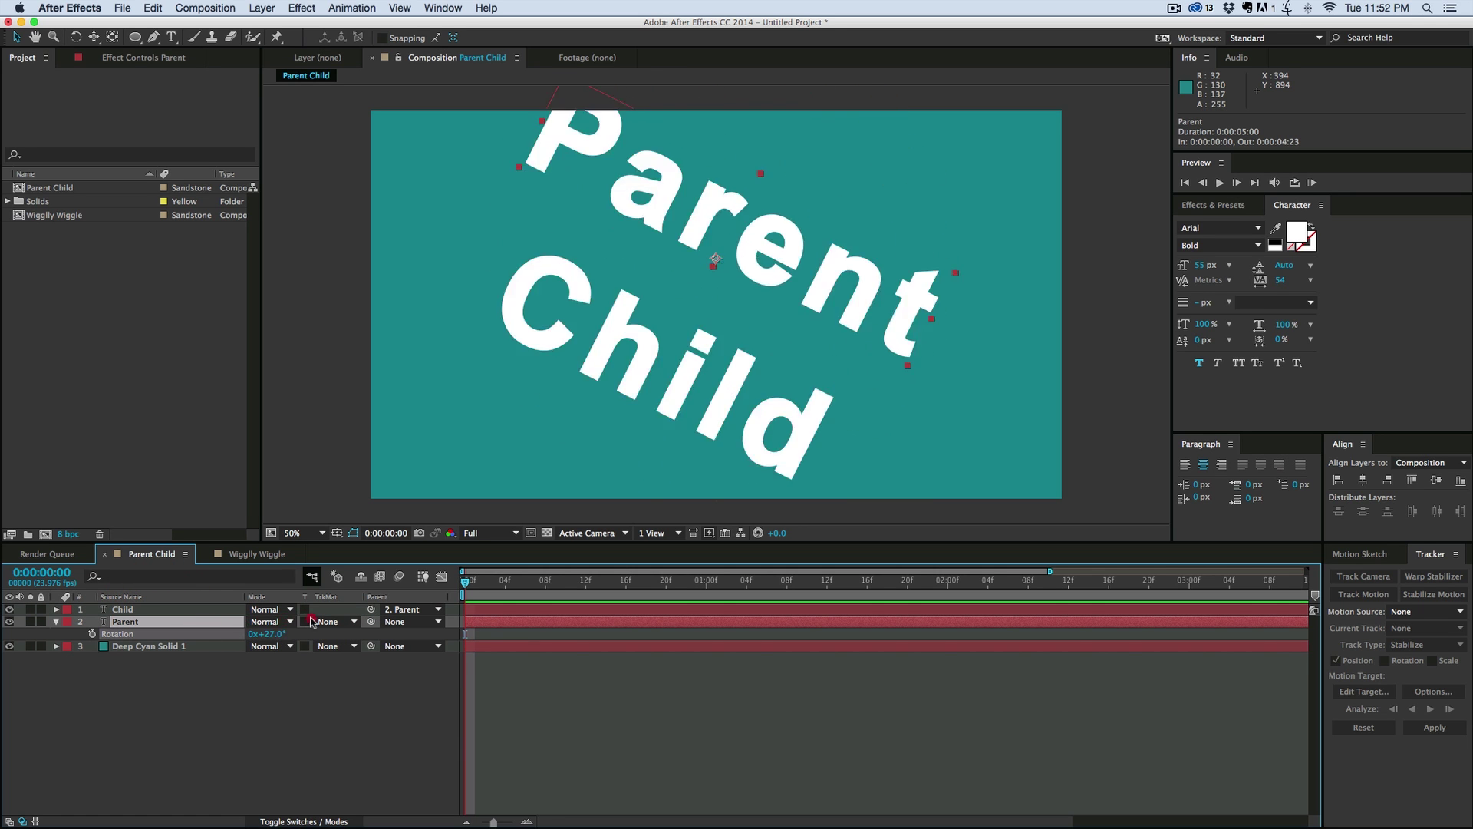
left_click(174, 609)
key("r")
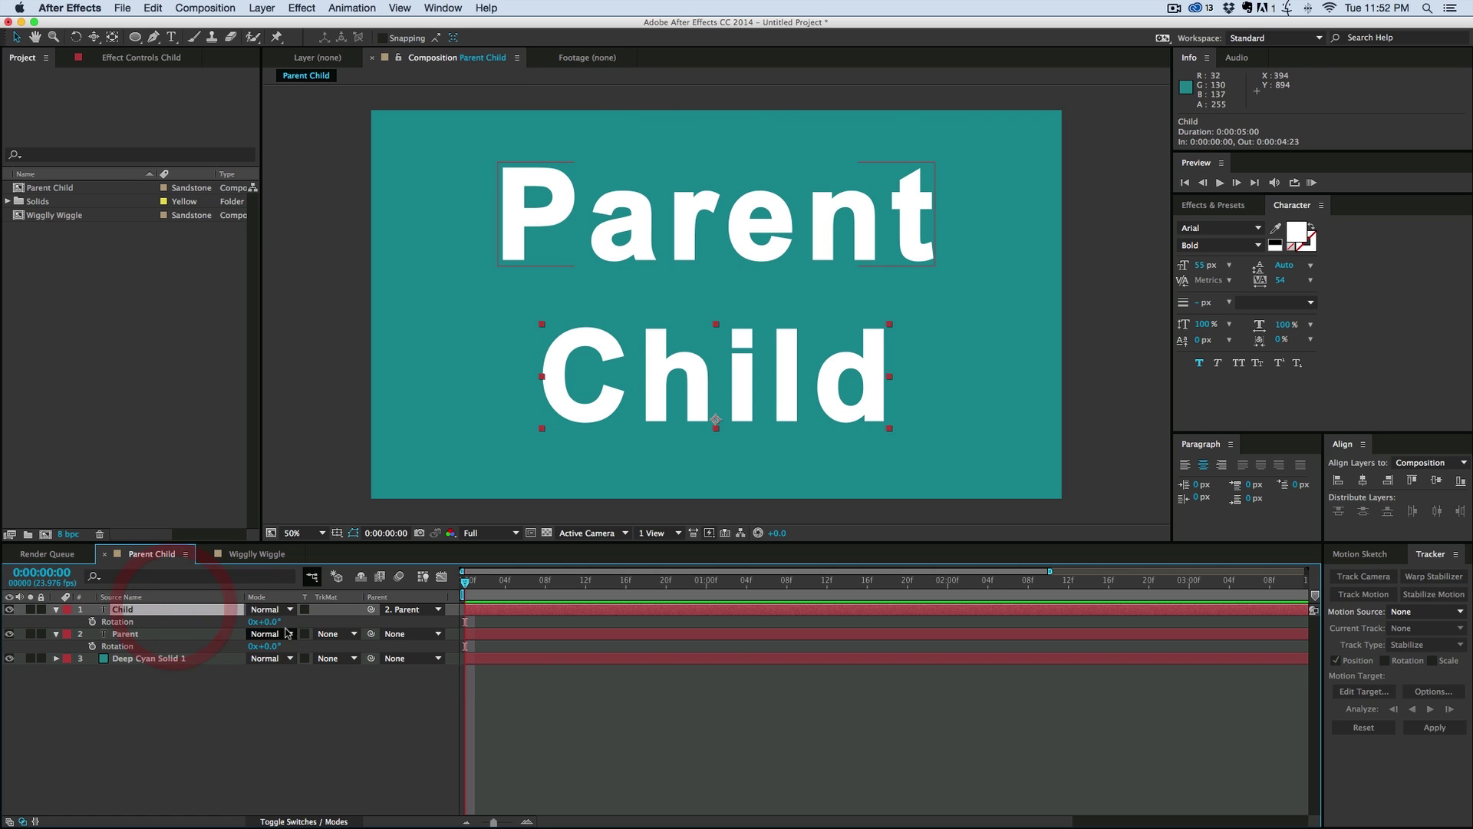
left_click_drag(268, 622, 311, 618)
key("super+z")
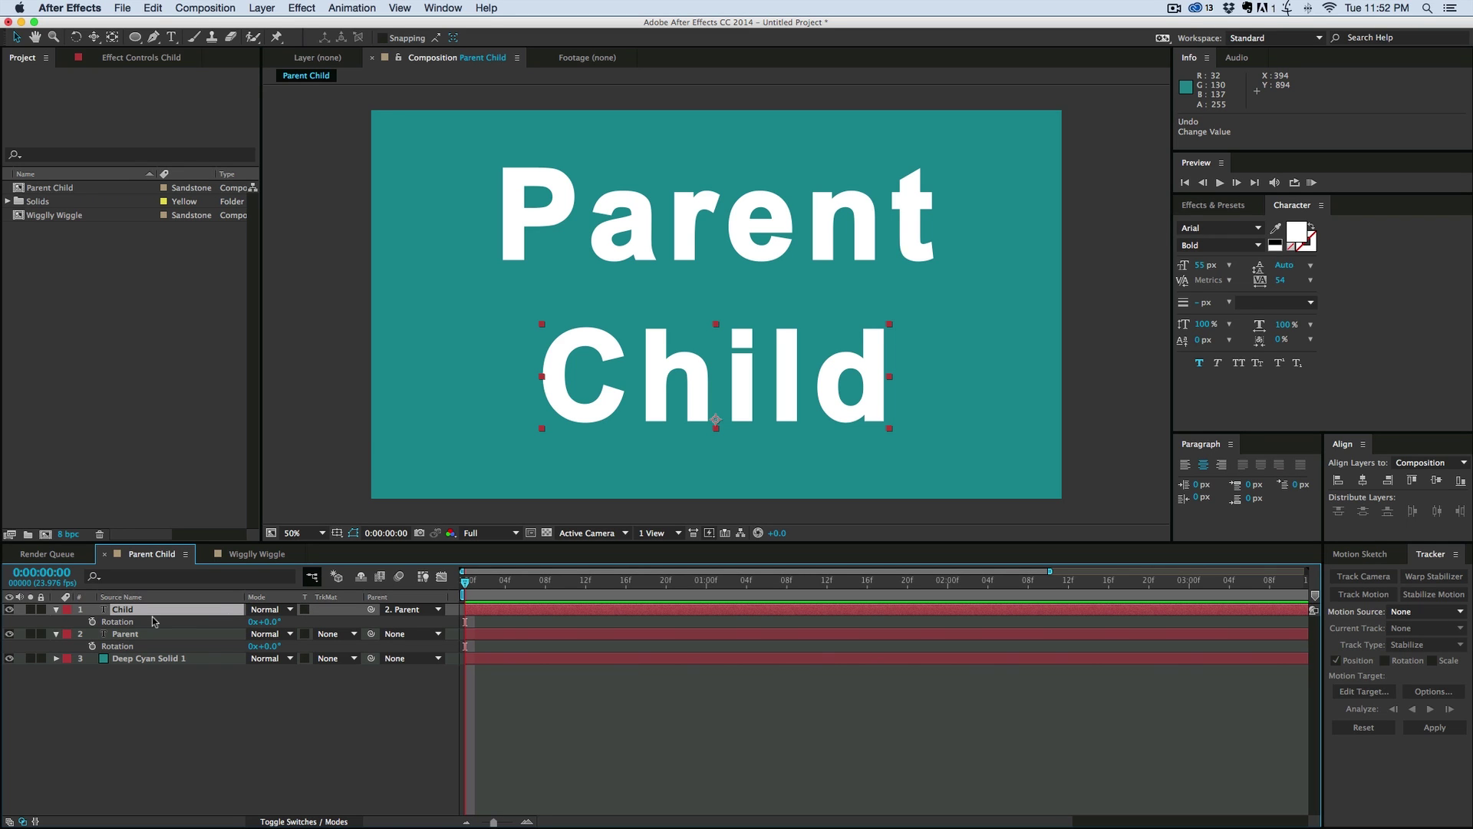
- Set Child's Rotation expression to parent.rotation, test it by rotating Parent, then undo
left_click(93, 621, "alt")
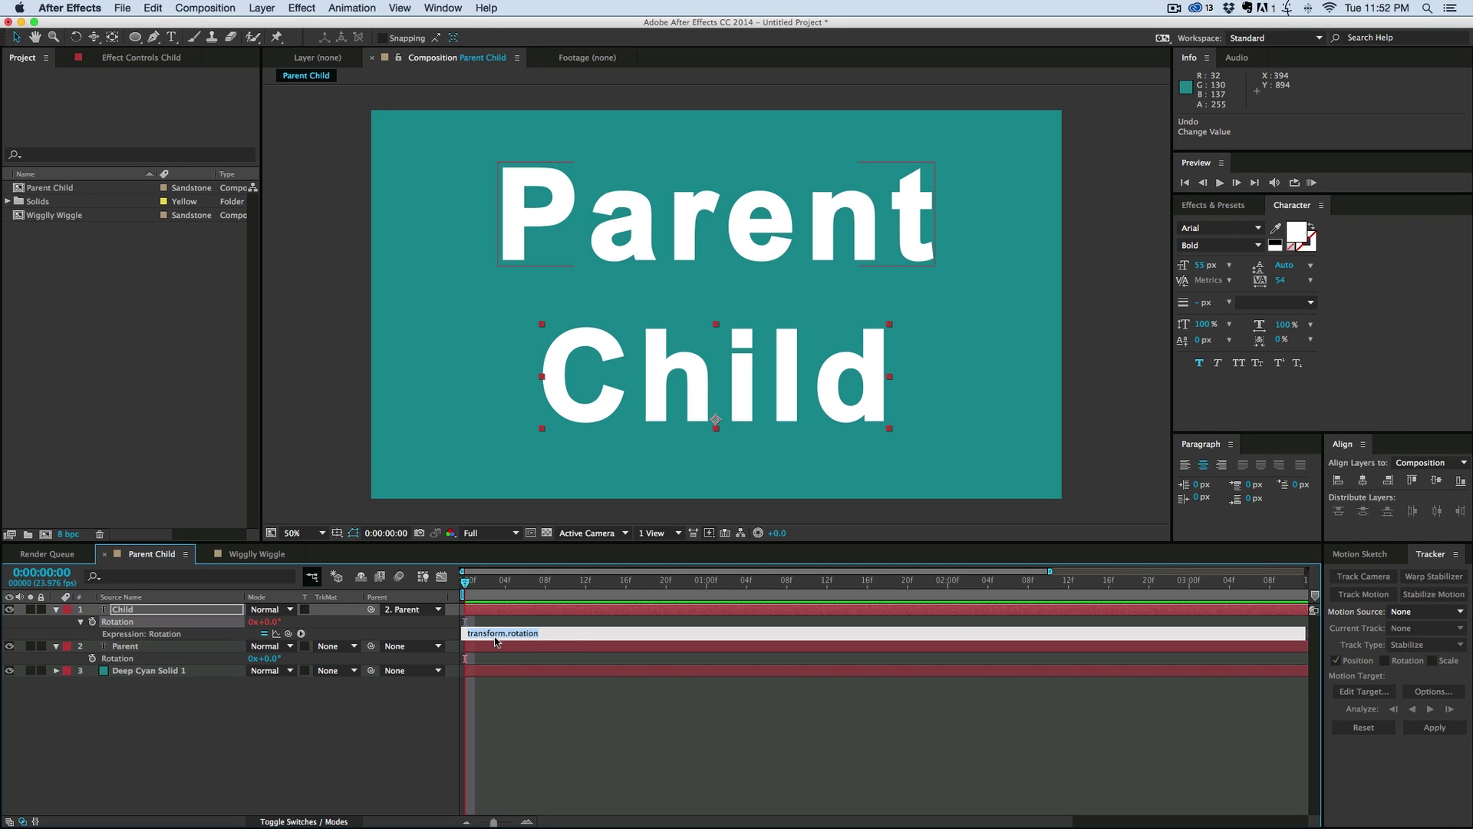
left_click(560, 634)
double_click(507, 640)
type("paren")
left_click(542, 719)
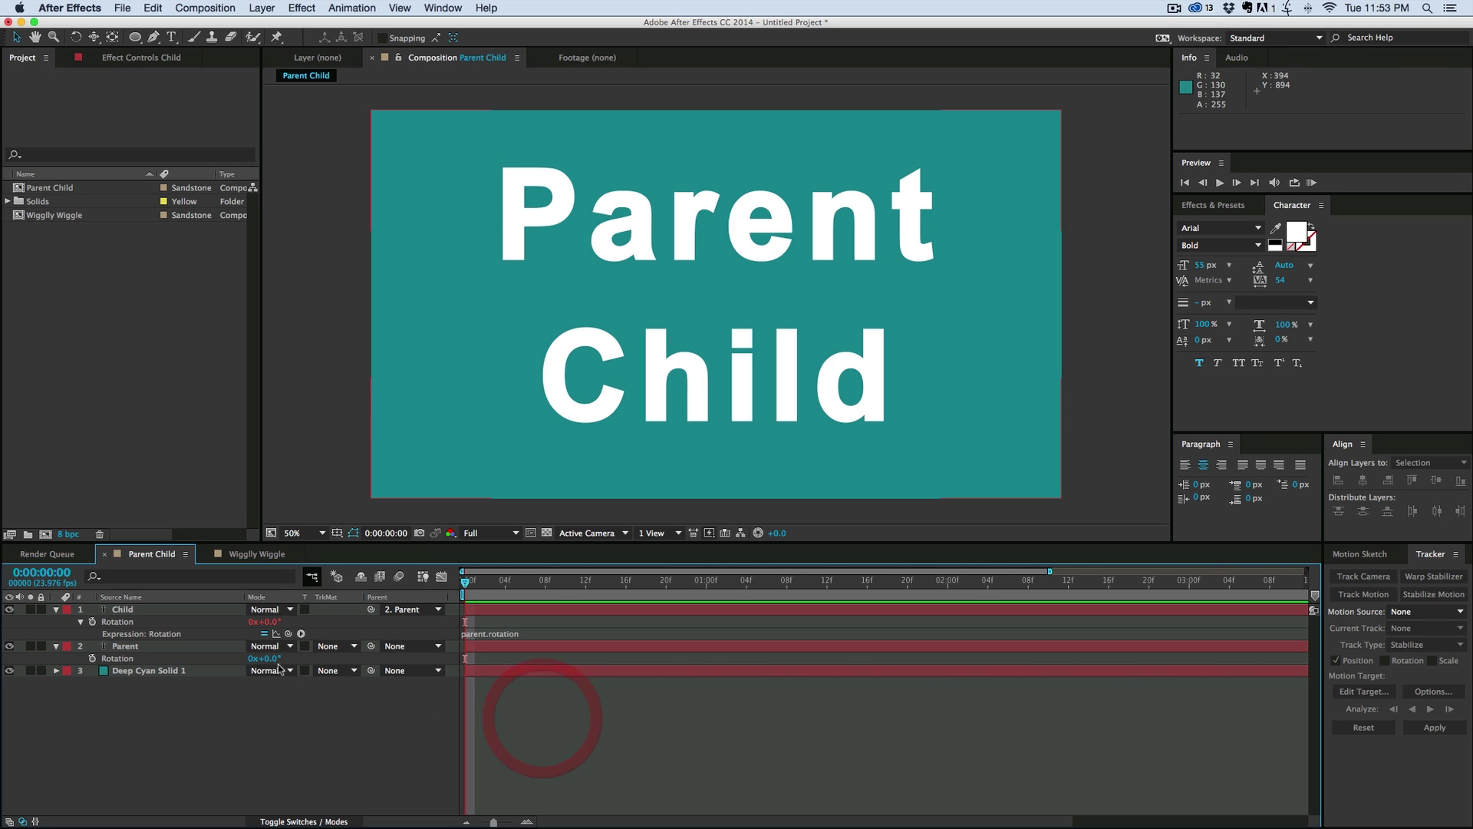
mouse_move(273, 659)
left_mouse_down()
mouse_move(499, 673)
mouse_move(405, 664)
left_mouse_up()
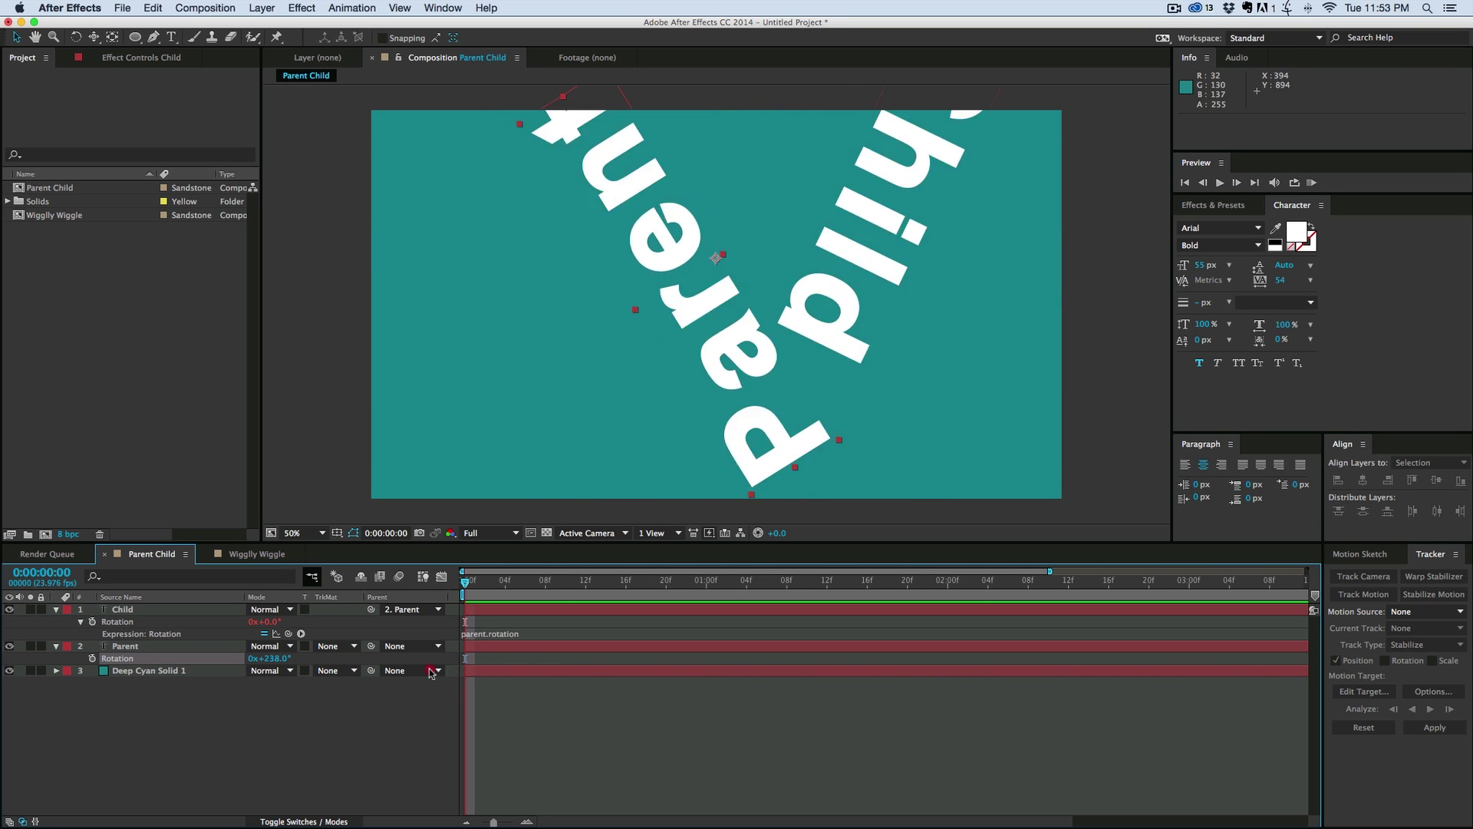
key("super+z")
- Negate Child's expression to -parent.rotation, rotate Parent to -82°, and pick-whip to Parent's Rotation
left_click(534, 633)
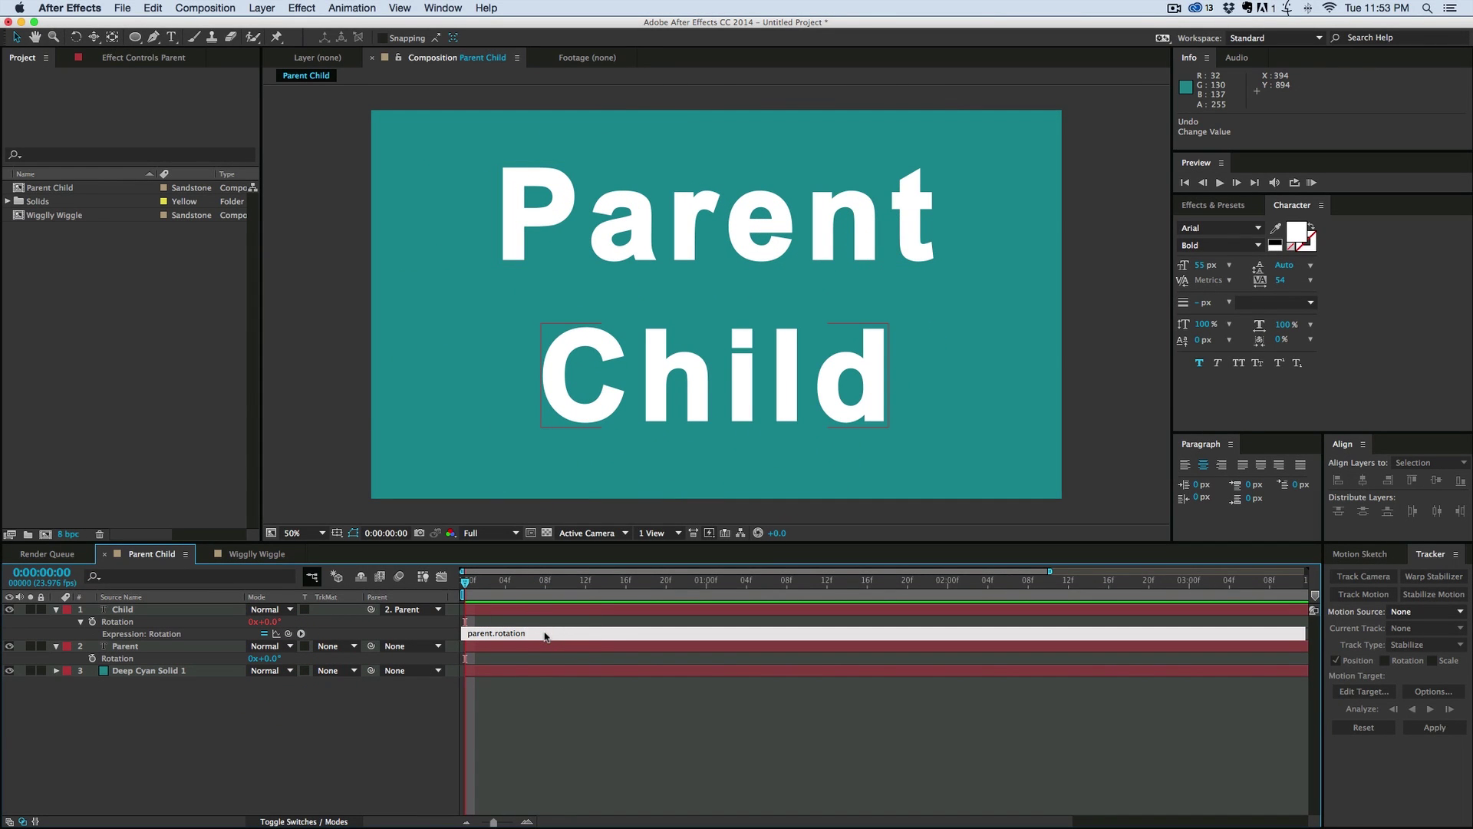
type("-")
left_click(568, 715)
left_click(279, 658)
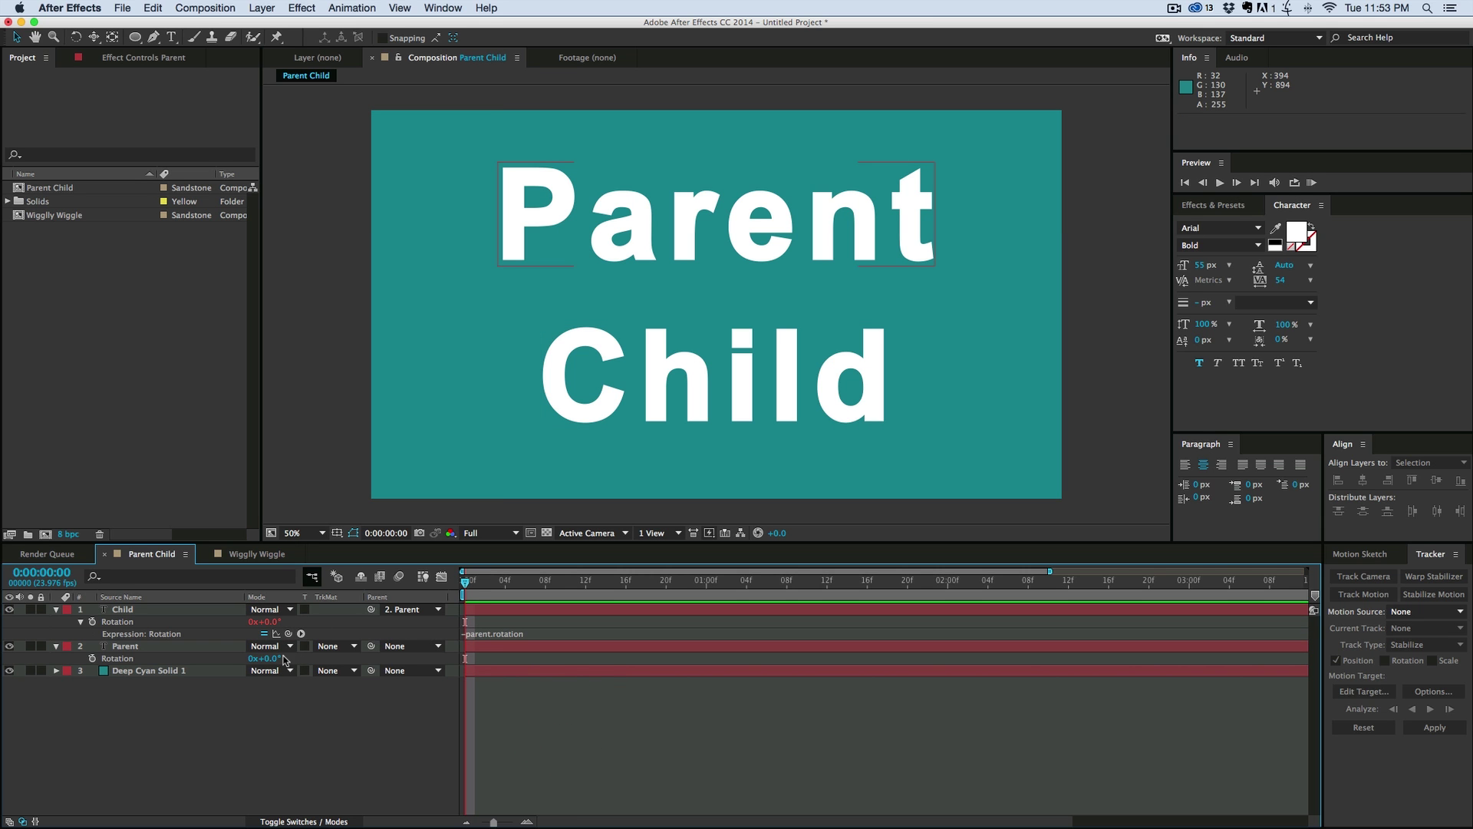
mouse_move(273, 659)
left_mouse_down()
mouse_move(506, 667)
mouse_move(276, 660)
mouse_move(338, 647)
left_mouse_up()
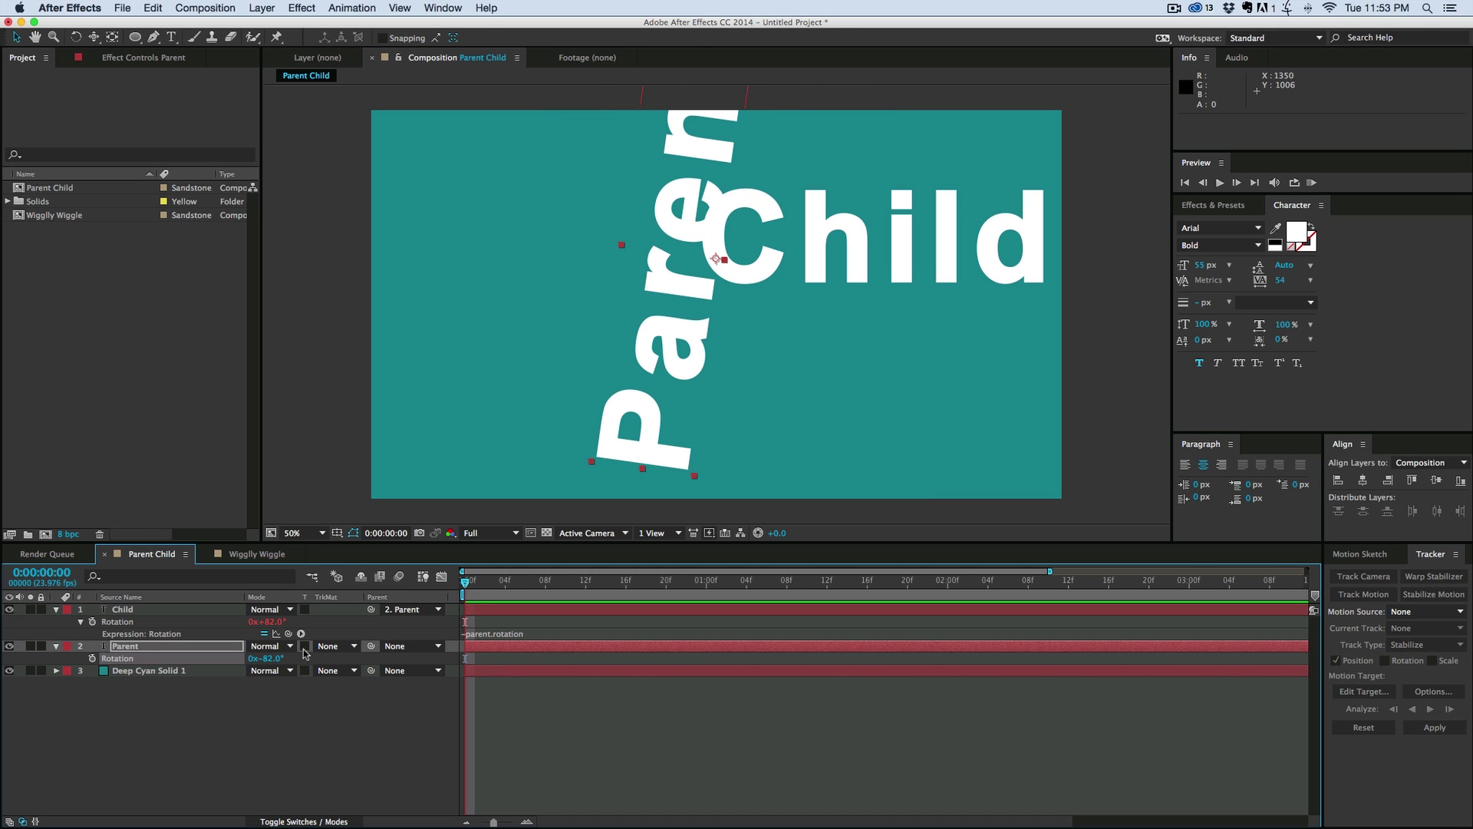
left_click_drag(288, 634, 147, 662)
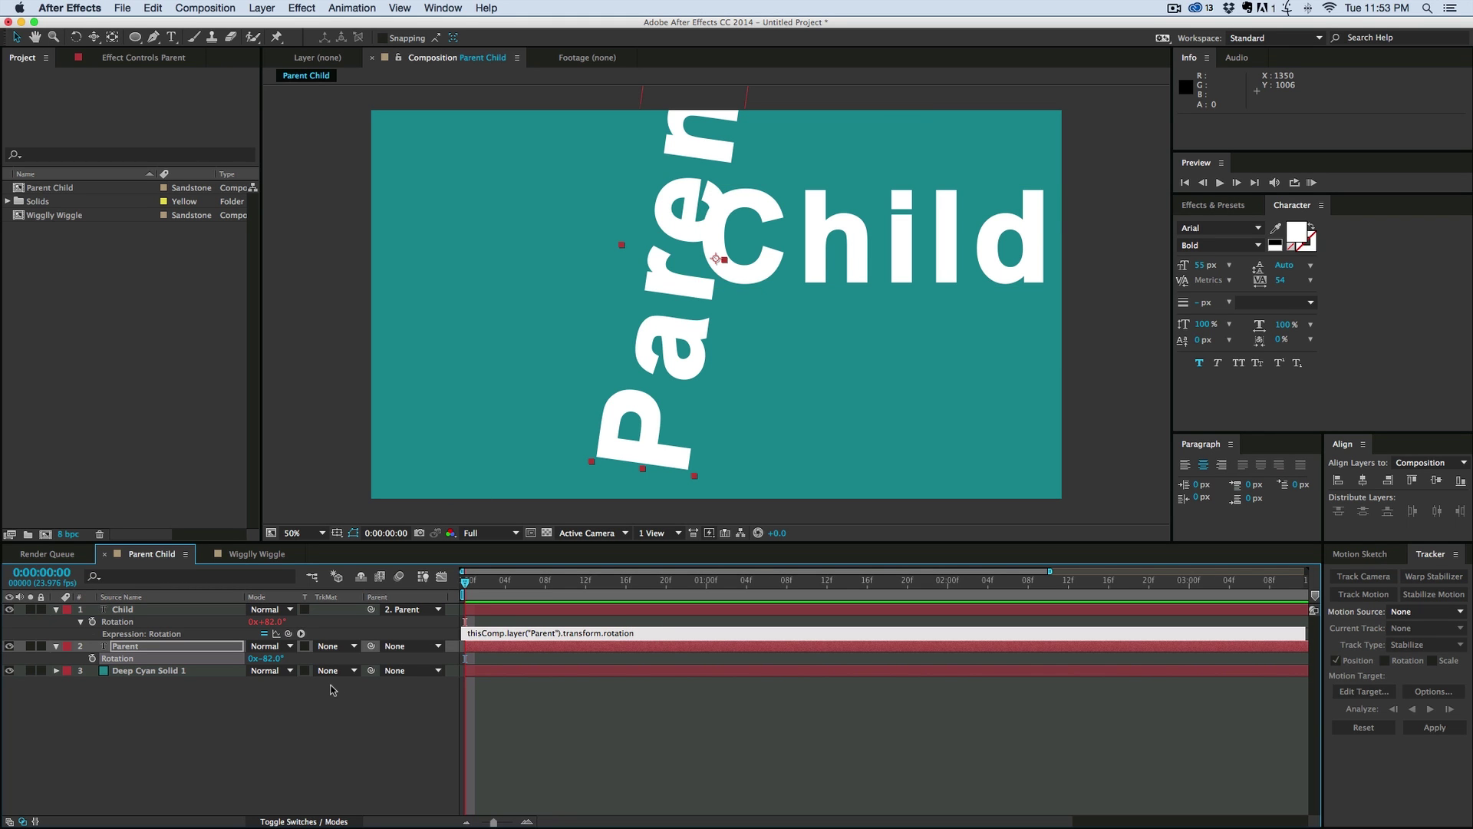
left_click(623, 656)
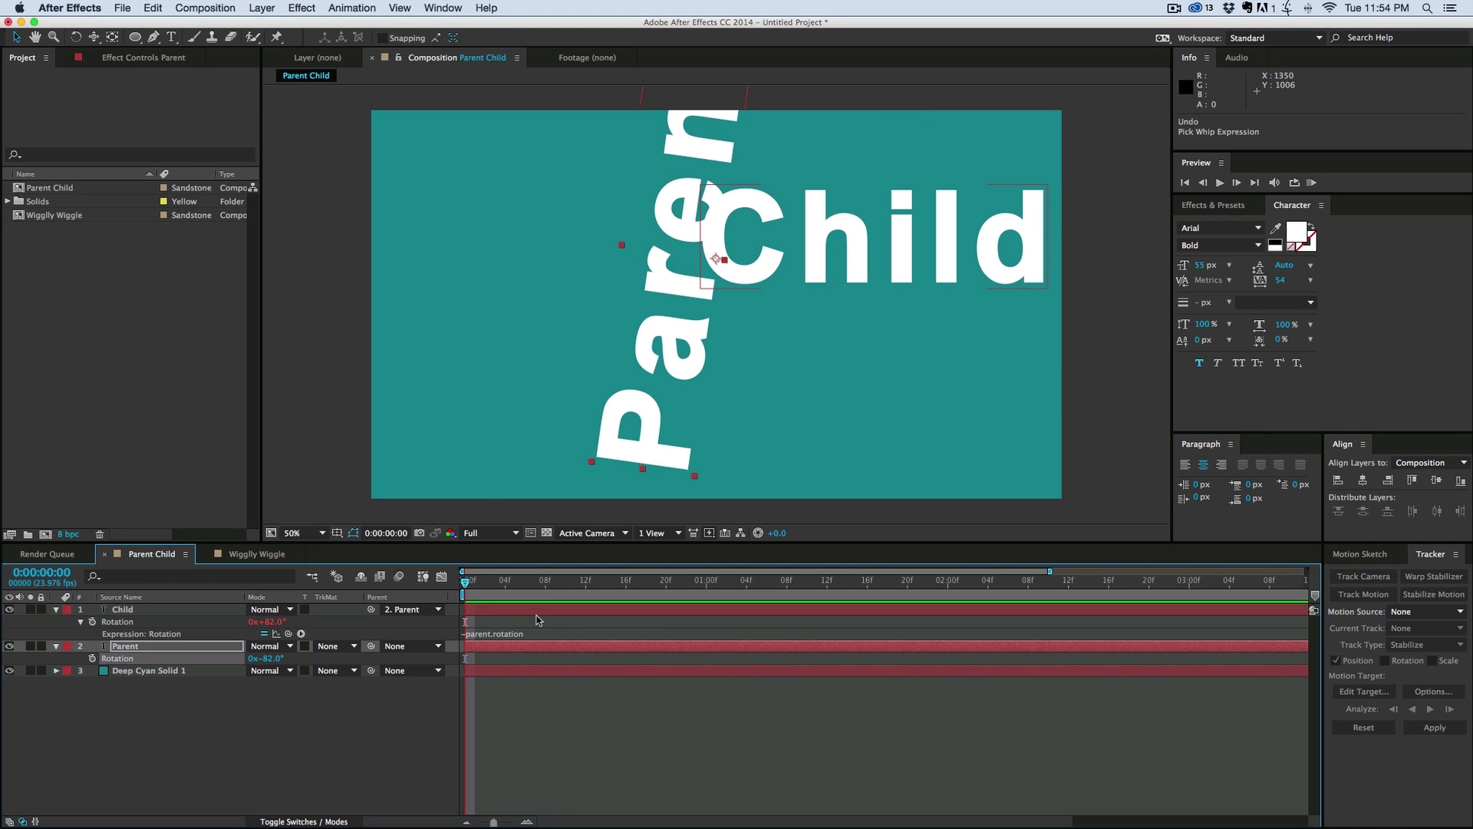